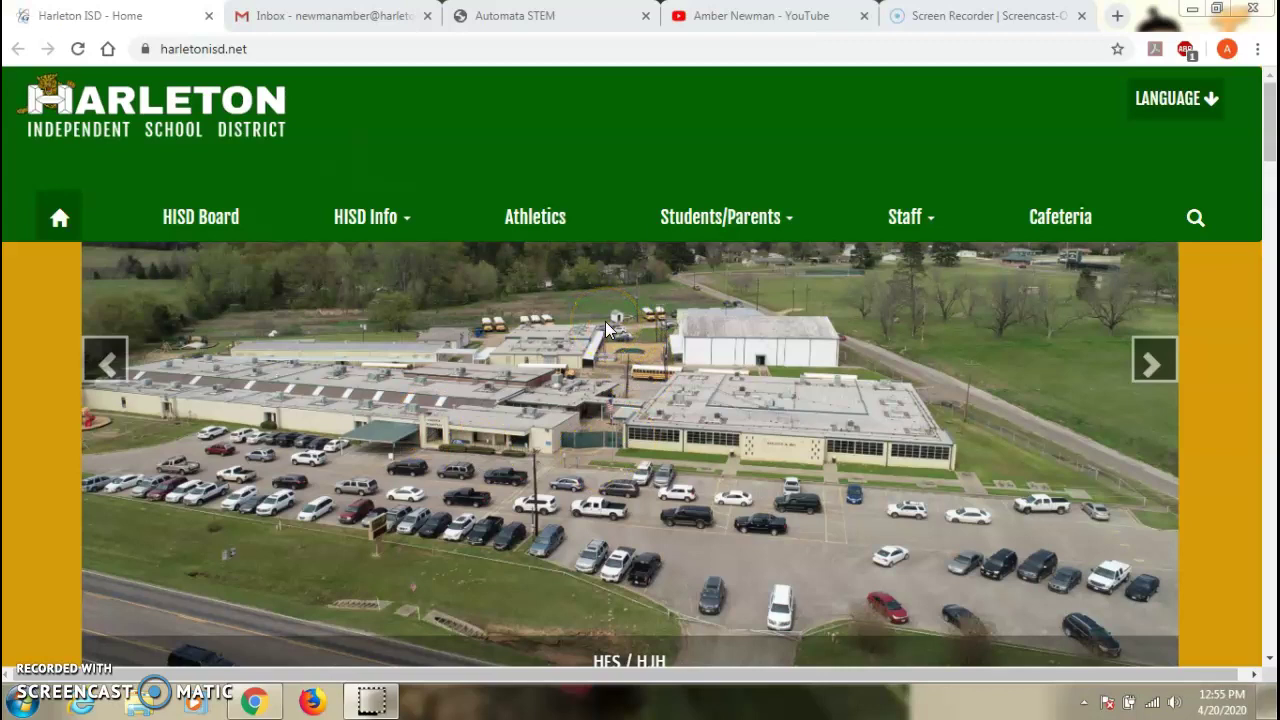
- Switch to Gmail, open Google Sheets from there and create a blank spreadsheet
mouse_move(772, 240)
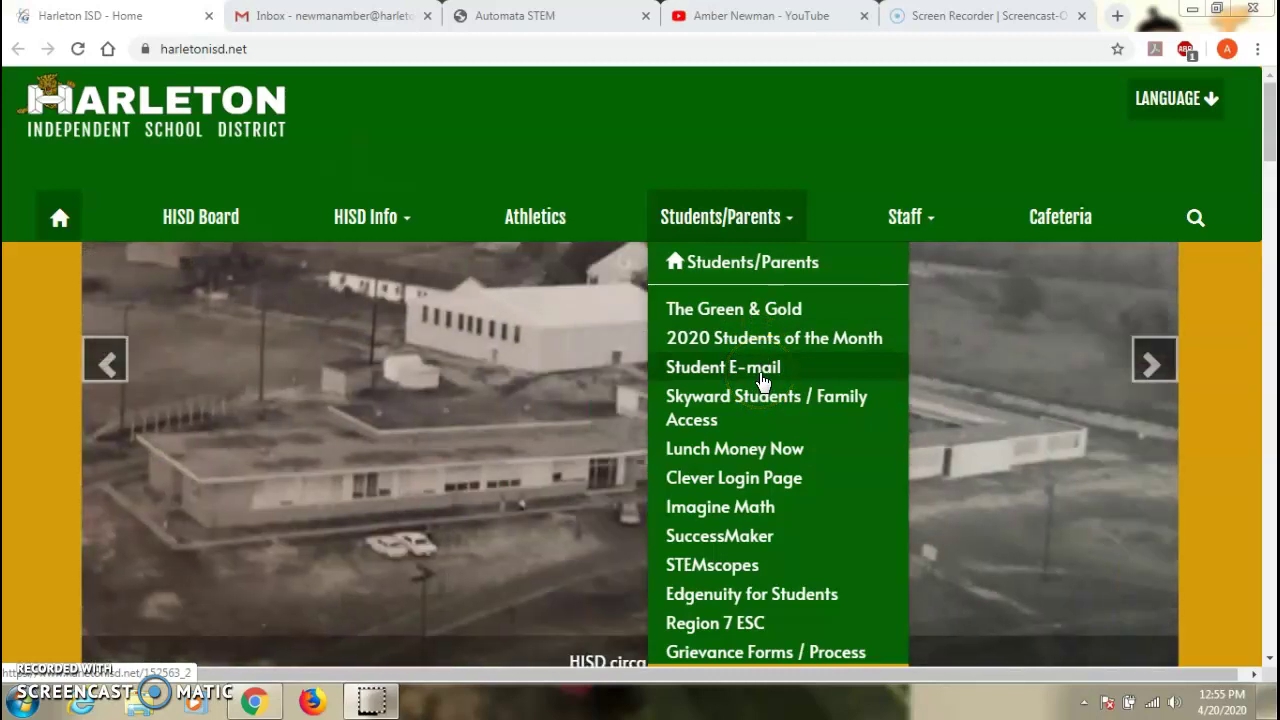
click(323, 10)
click(1046, 372)
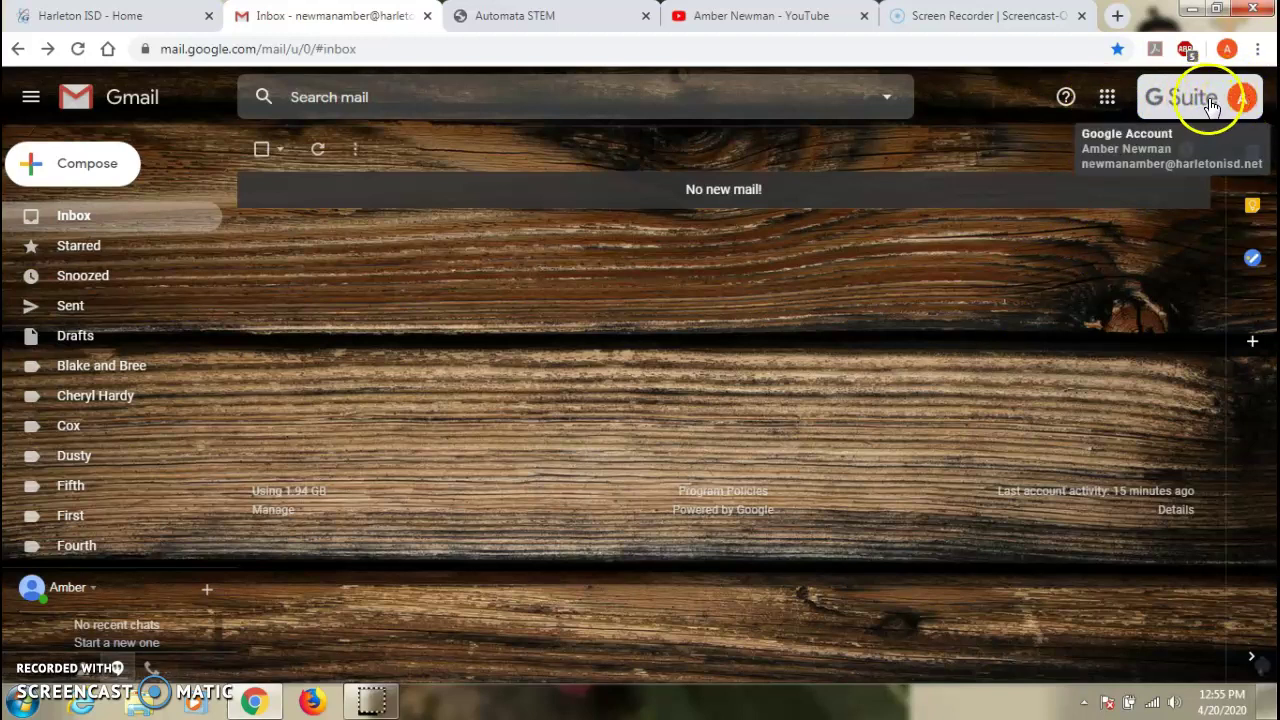
click(1108, 100)
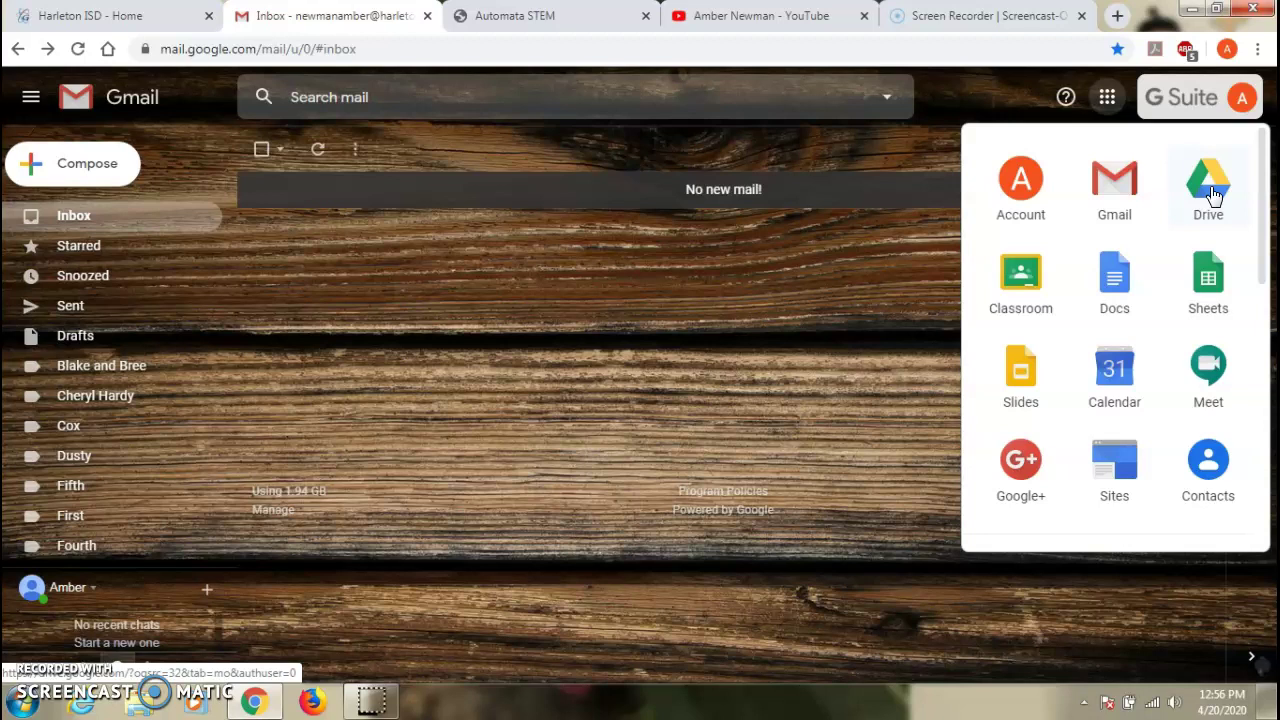
click(1212, 287)
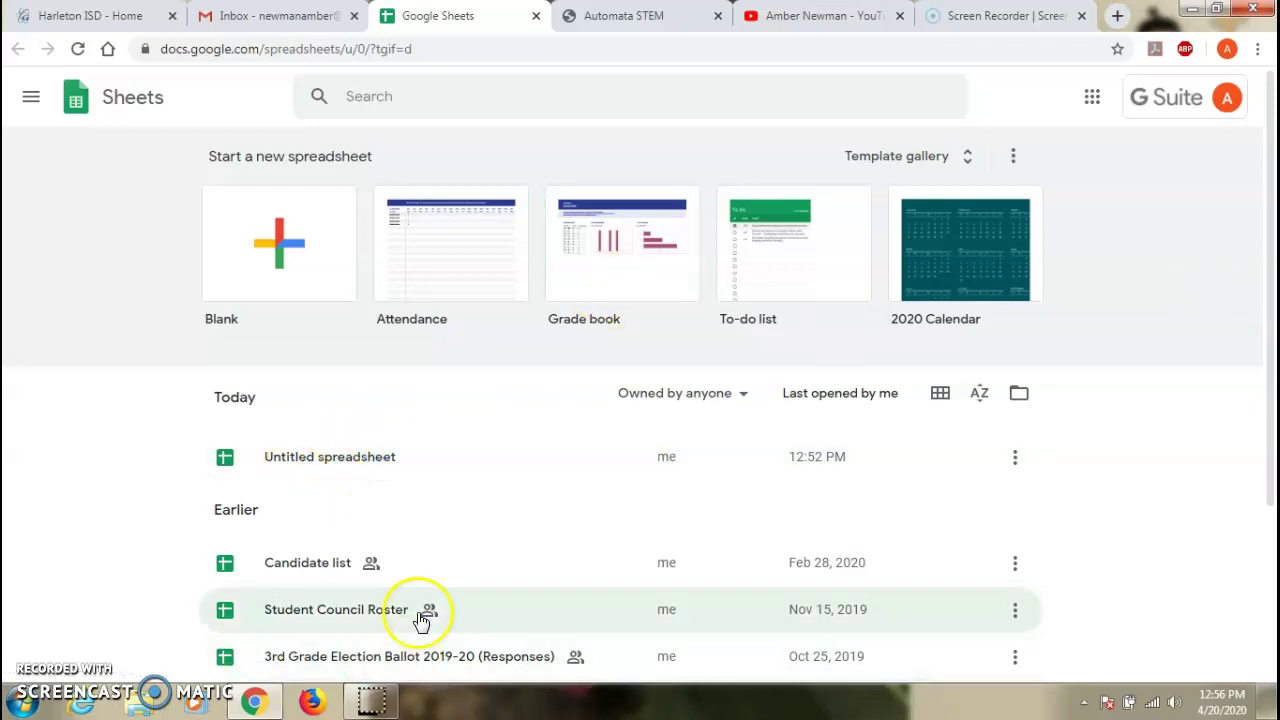
click(285, 254)
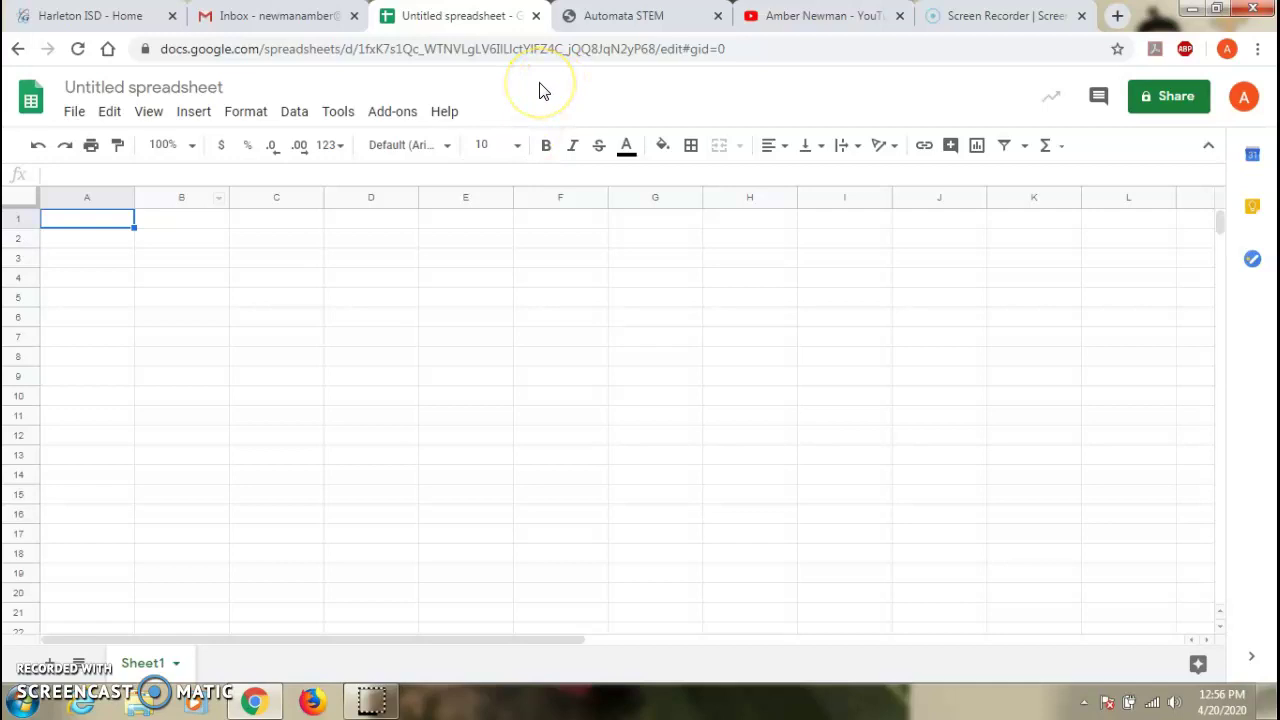
- Rename the untitled spreadsheet as Hidden Pictures
click(225, 86)
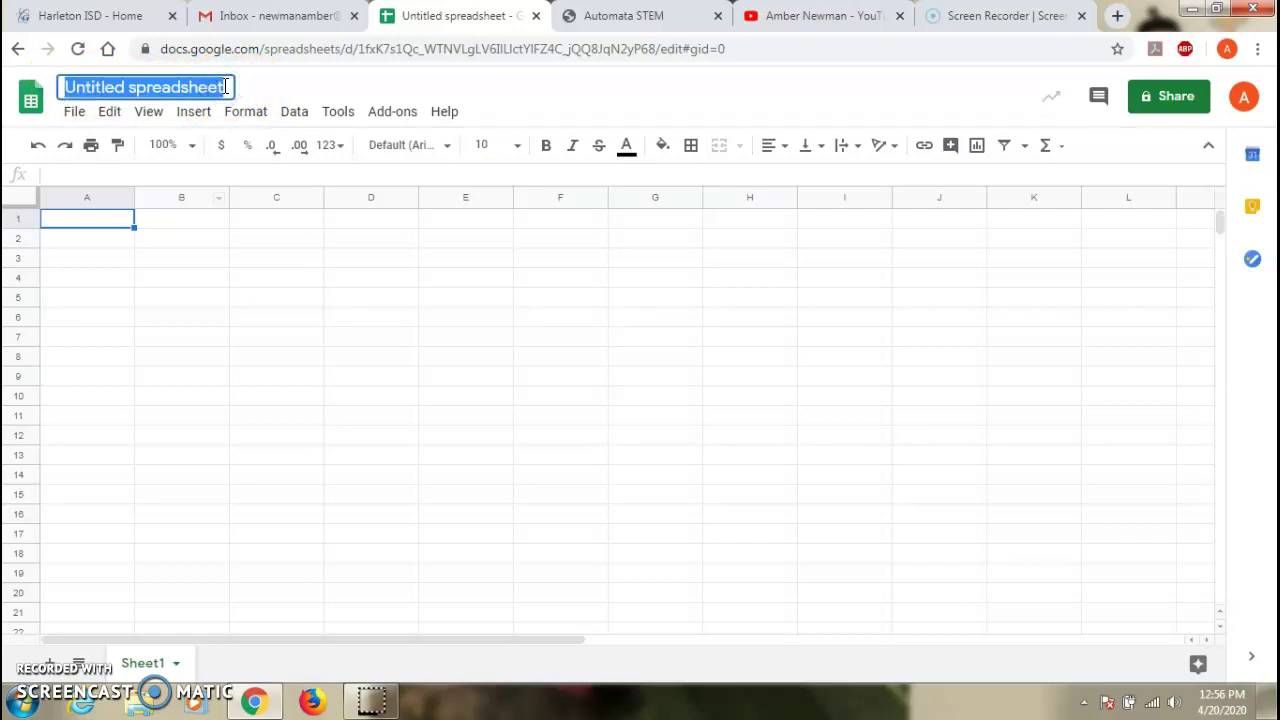
text(Hidden Pictures)
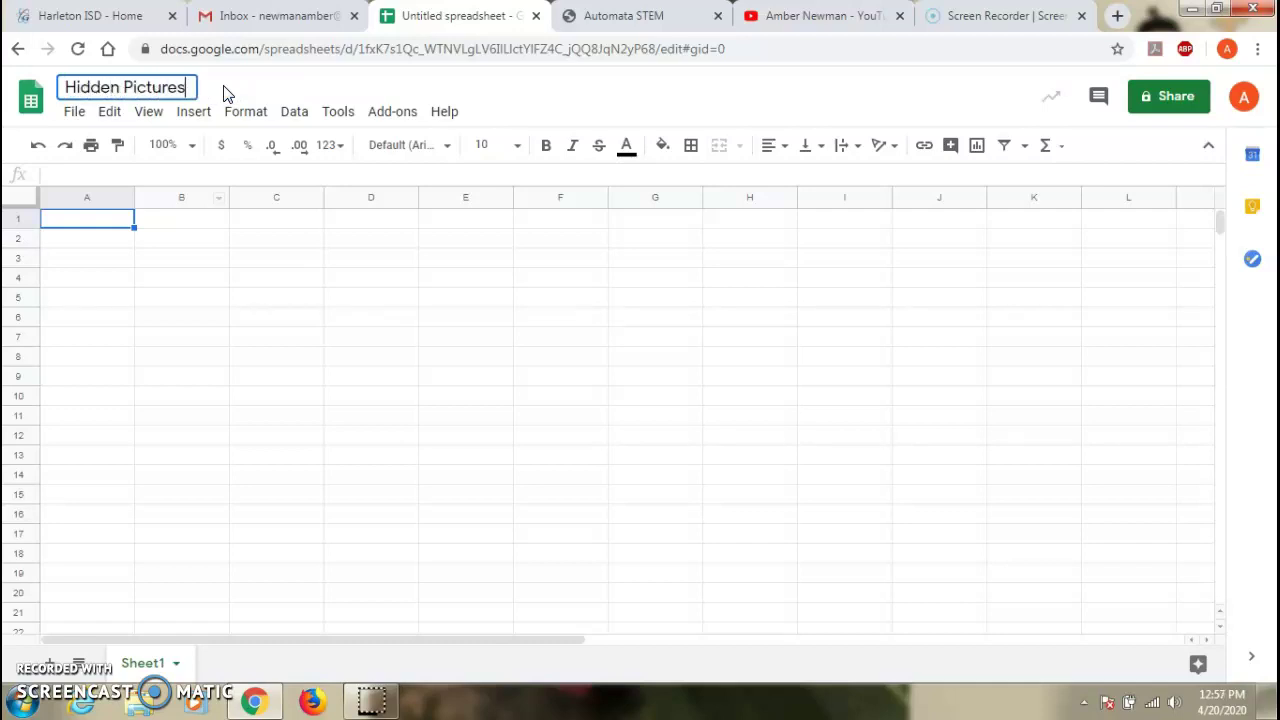
key(Return)
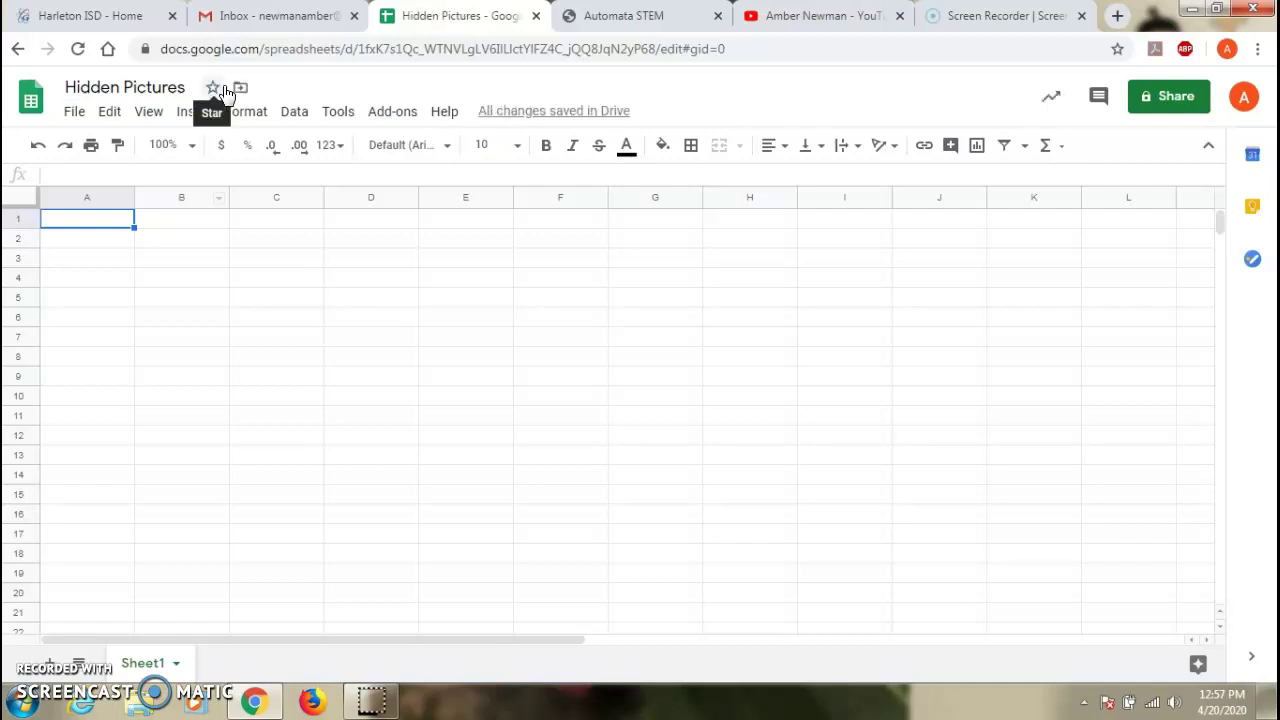
click(346, 97)
- Resize columns A through Z to a width of 50 pixels and return to the start of the sheet
click(18, 199)
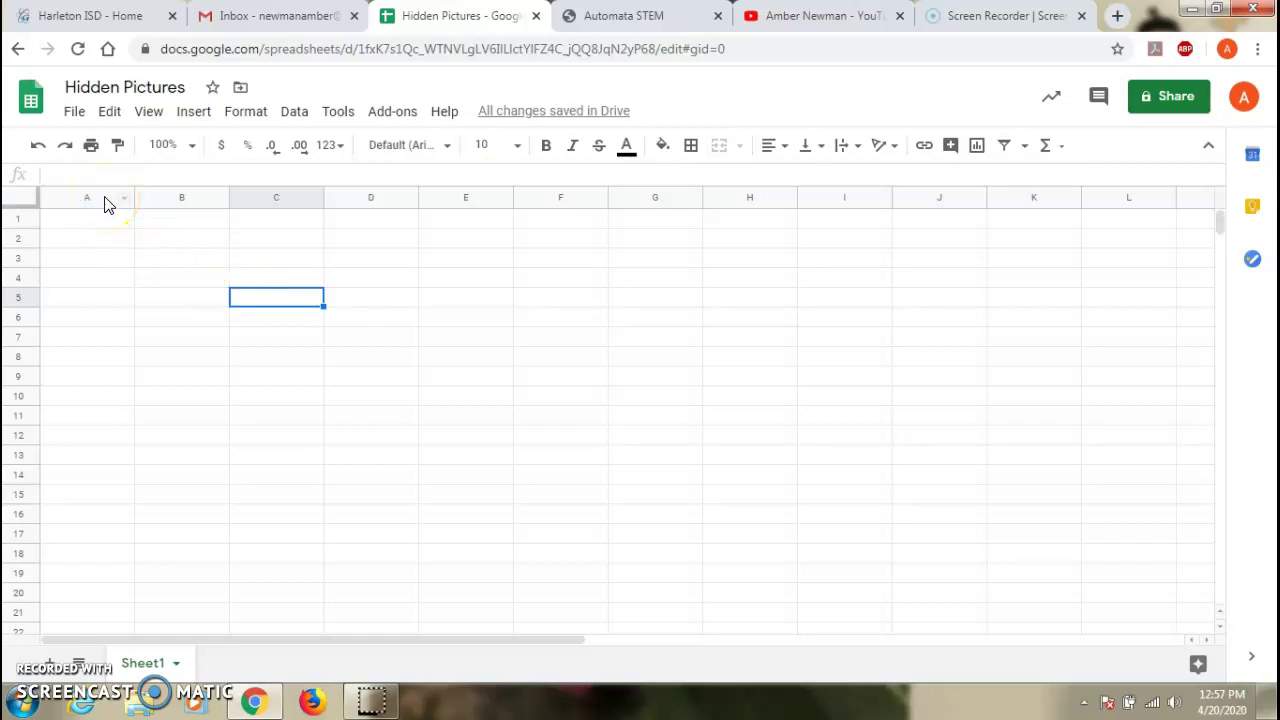
drag(106, 199, 1139, 203)
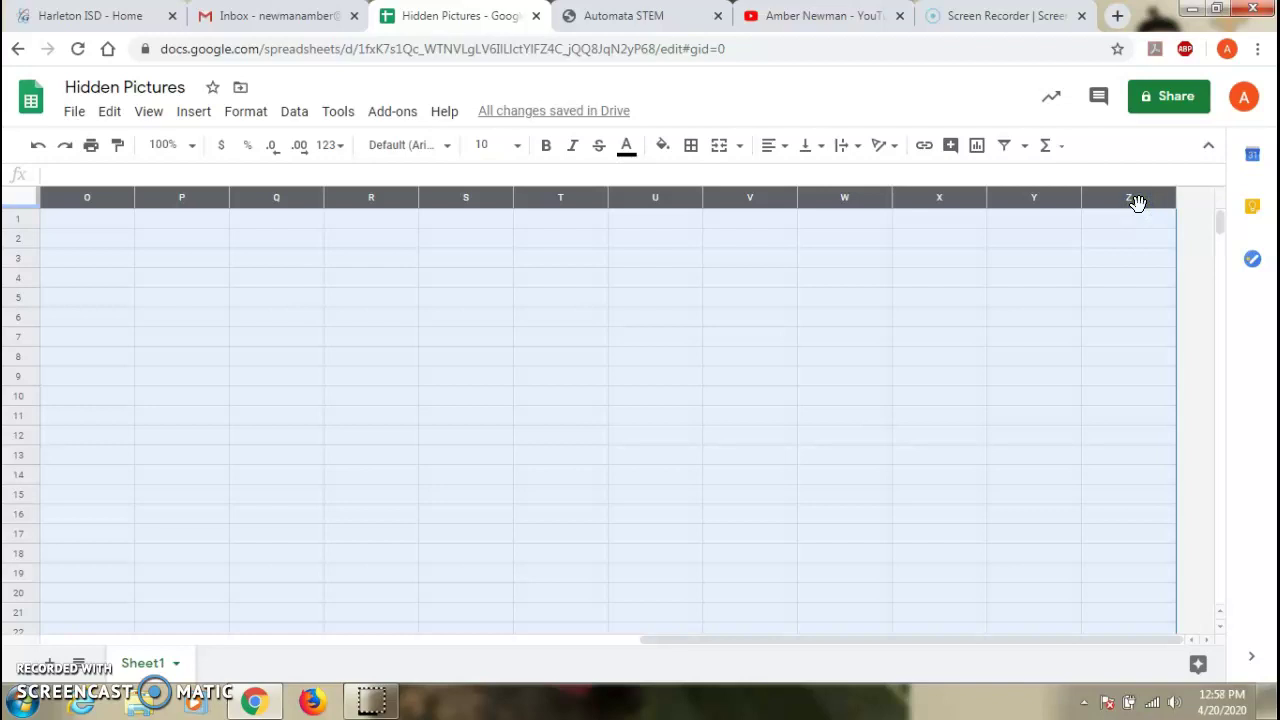
click(1105, 199)
mouse_move(1102, 198)
mouse_down()
mouse_move(1123, 206)
mouse_move(1101, 199)
mouse_up()
right_click(1101, 199)
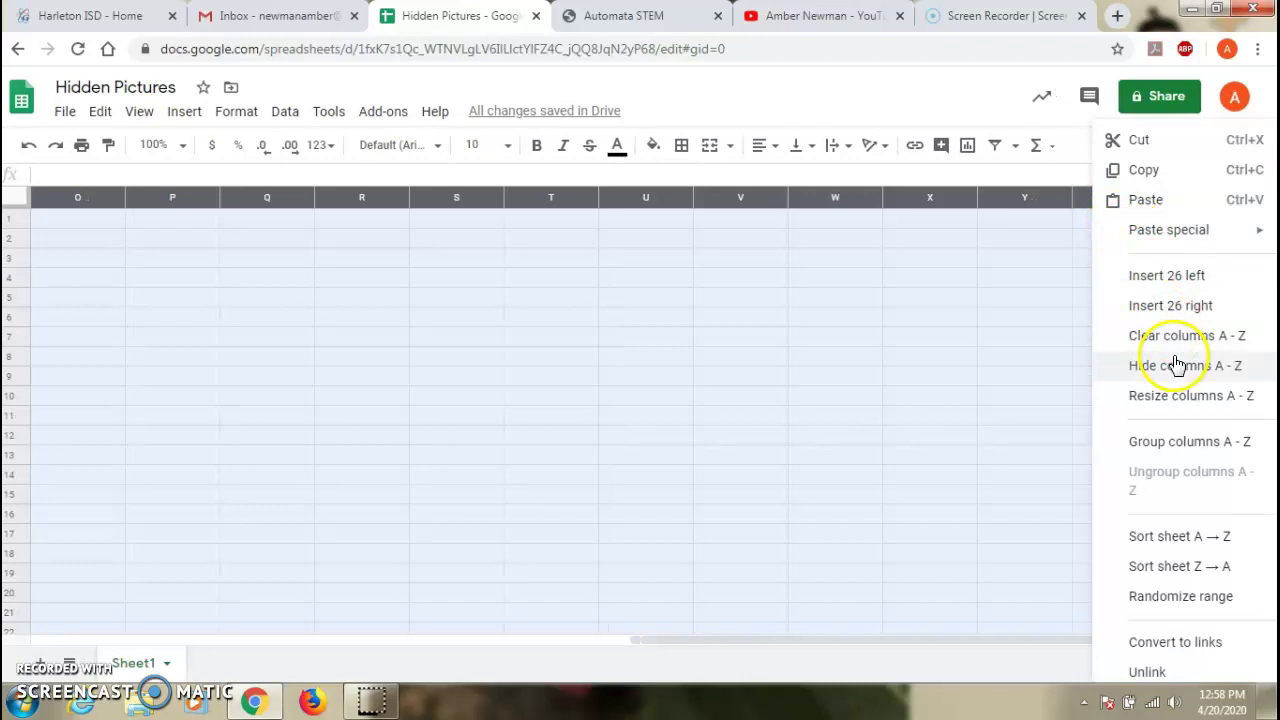
drag(1153, 405, 1216, 405)
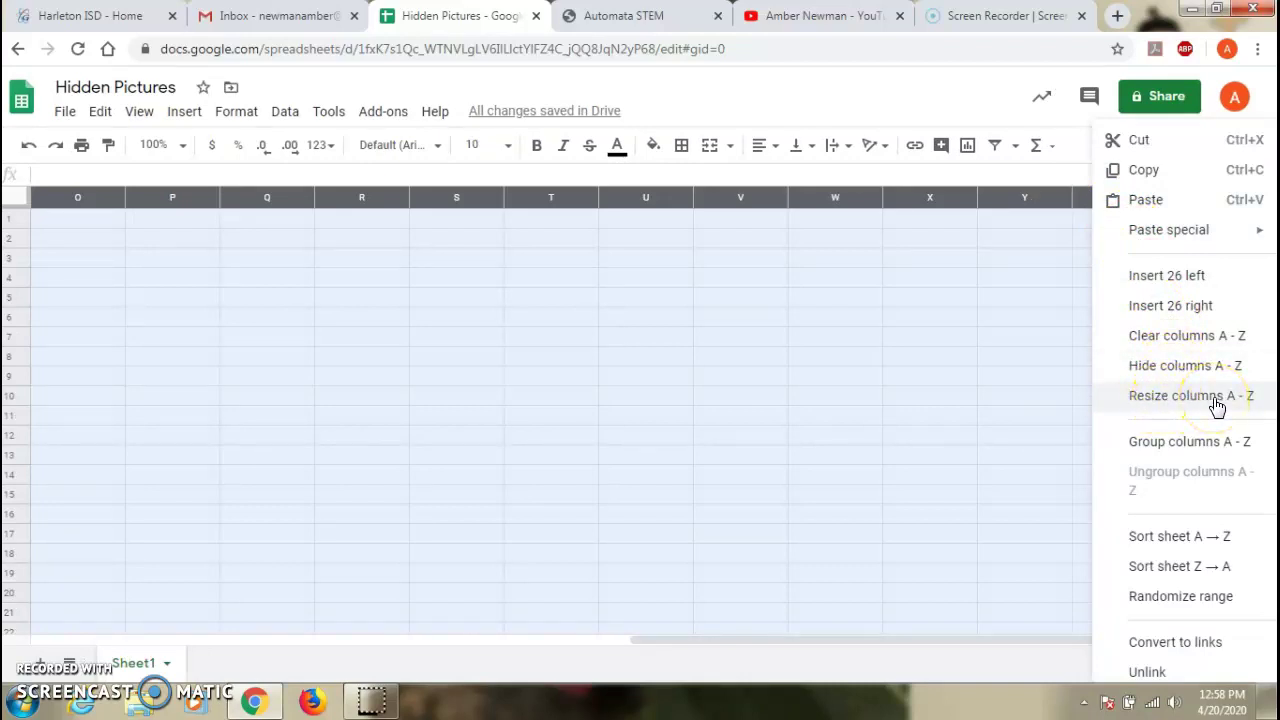
click(1216, 405)
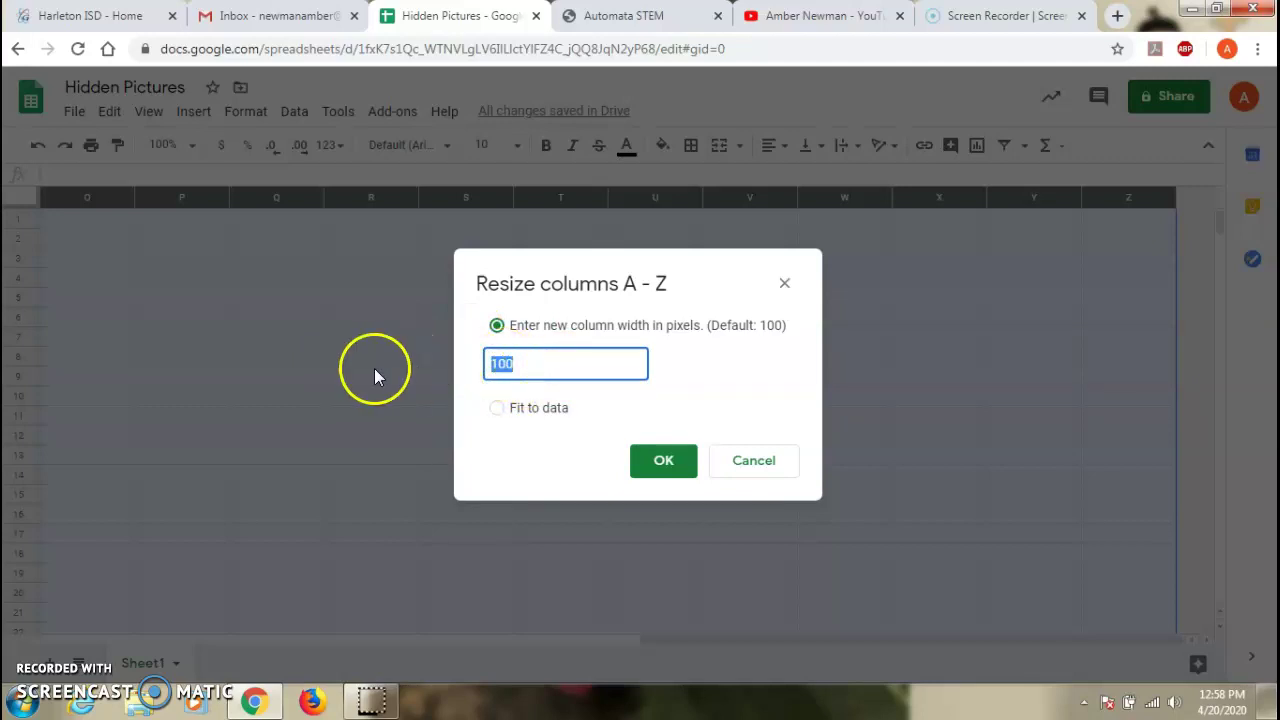
text(50)
click(664, 462)
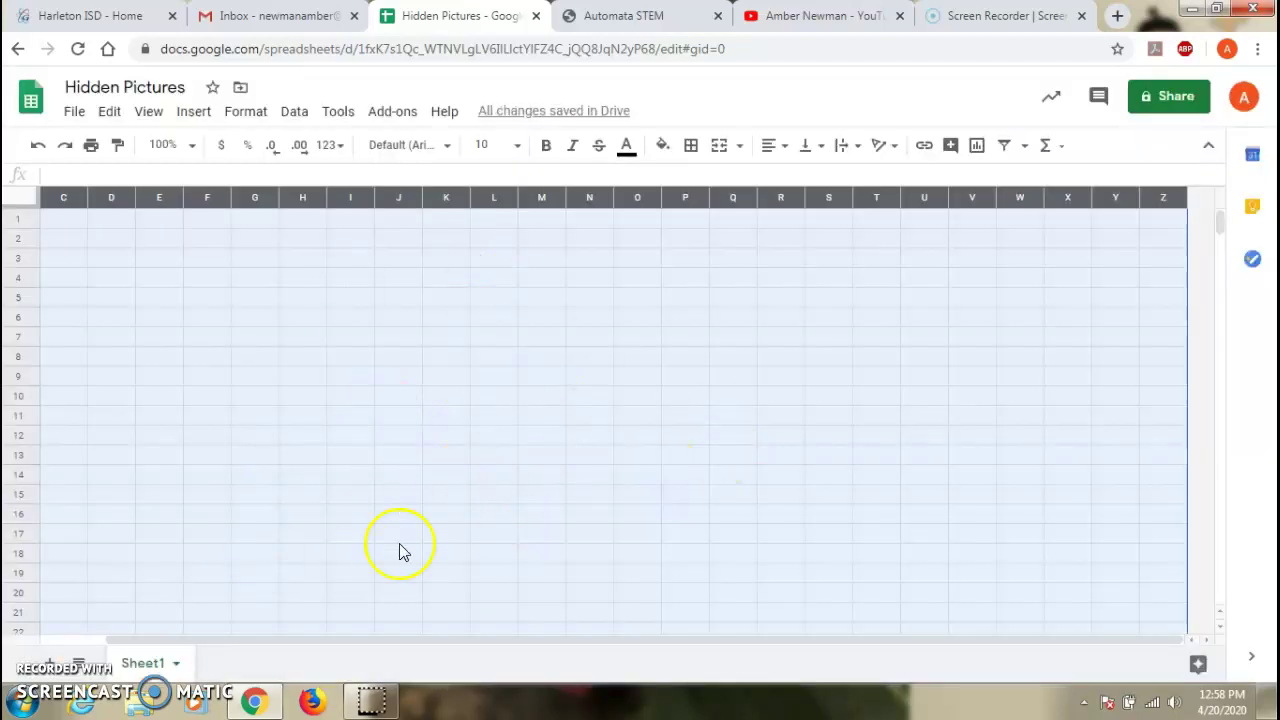
drag(403, 641, 280, 648)
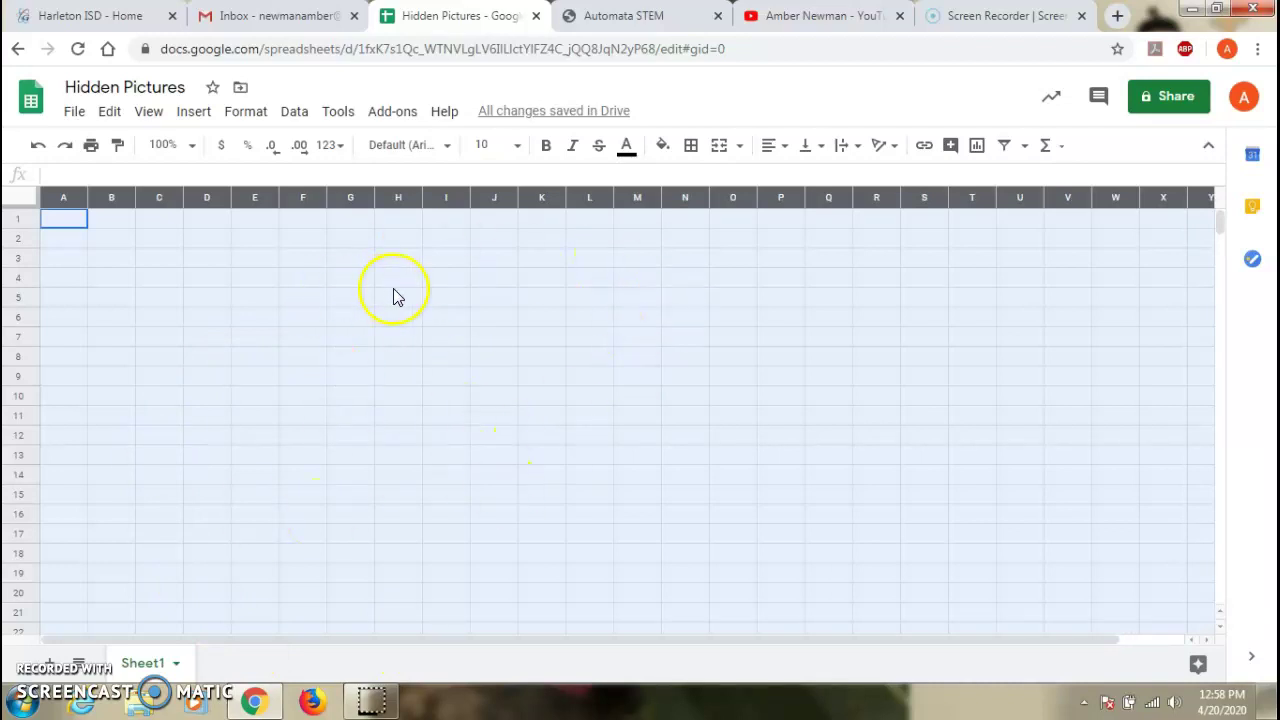
click(266, 306)
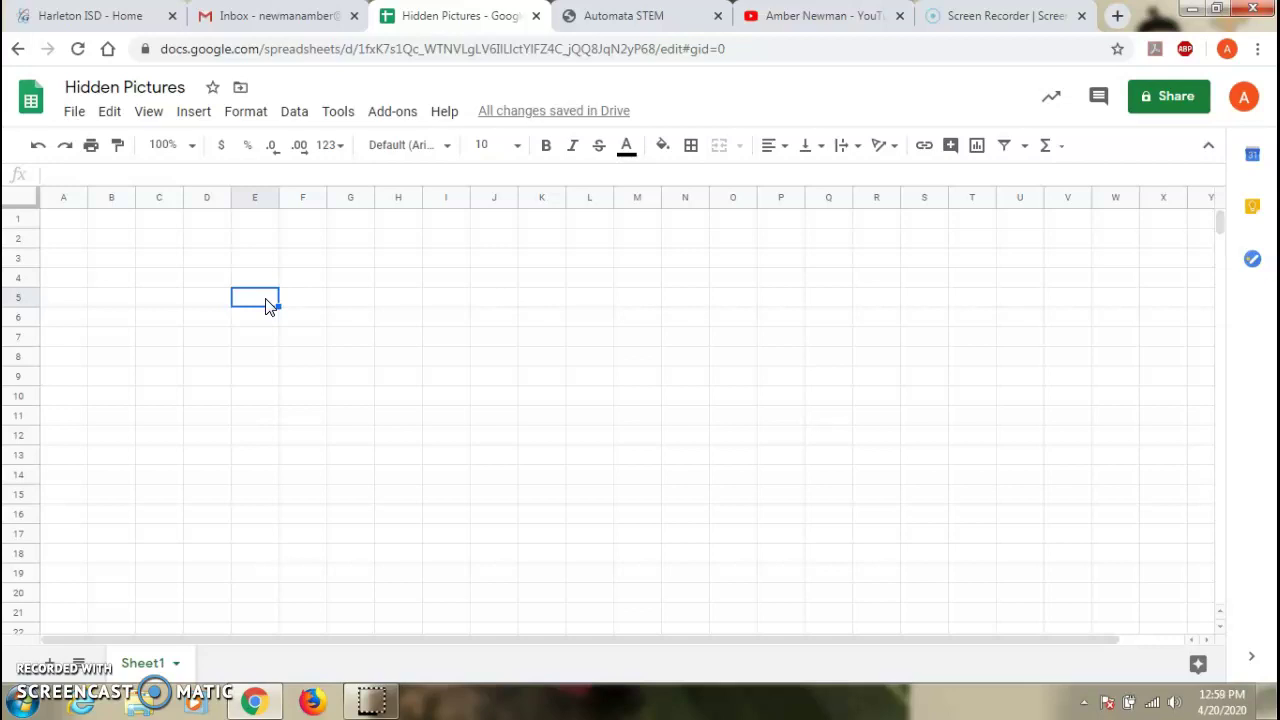
click(258, 398)
drag(258, 398, 256, 480)
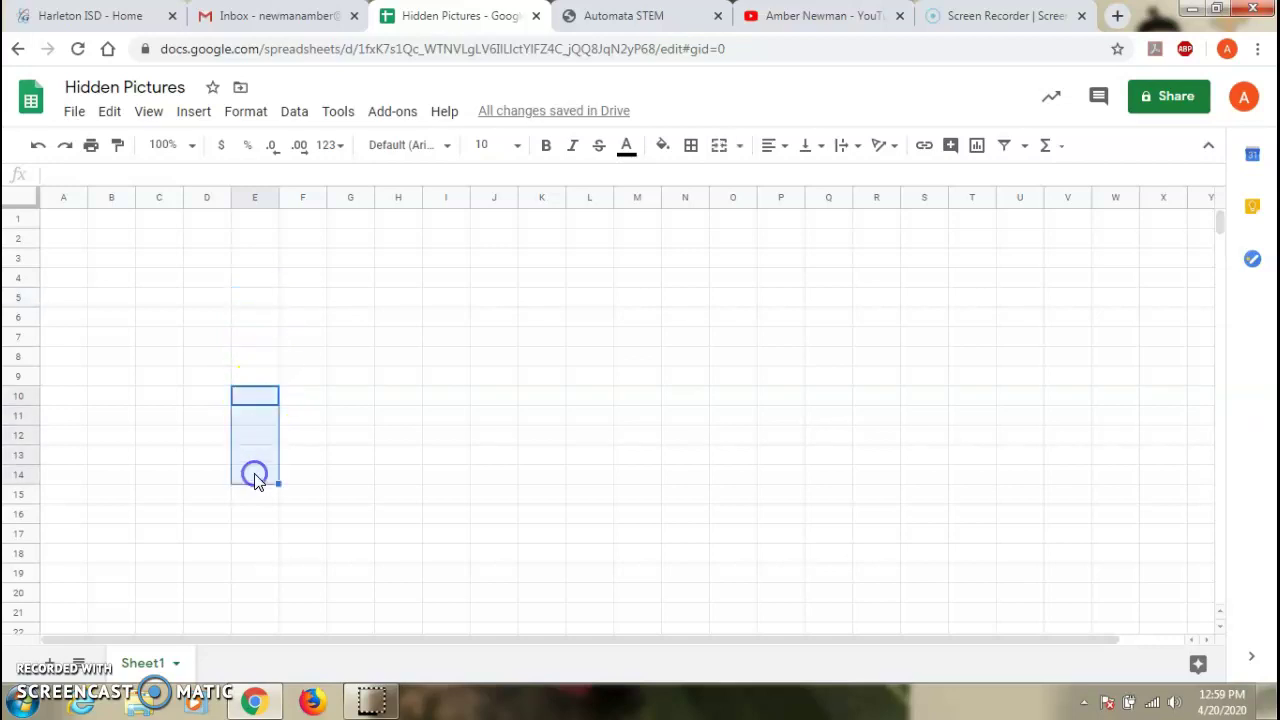
click(372, 438)
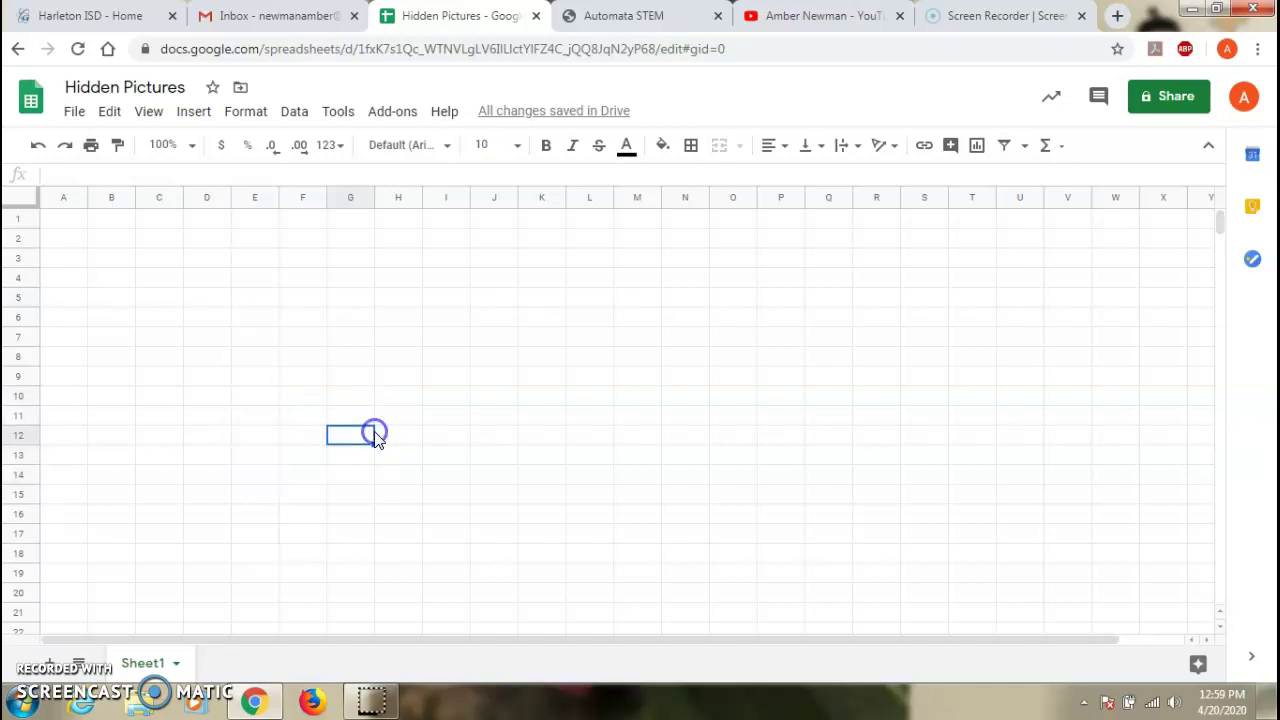
- Fill cells E10 to E14 with red
click(265, 401)
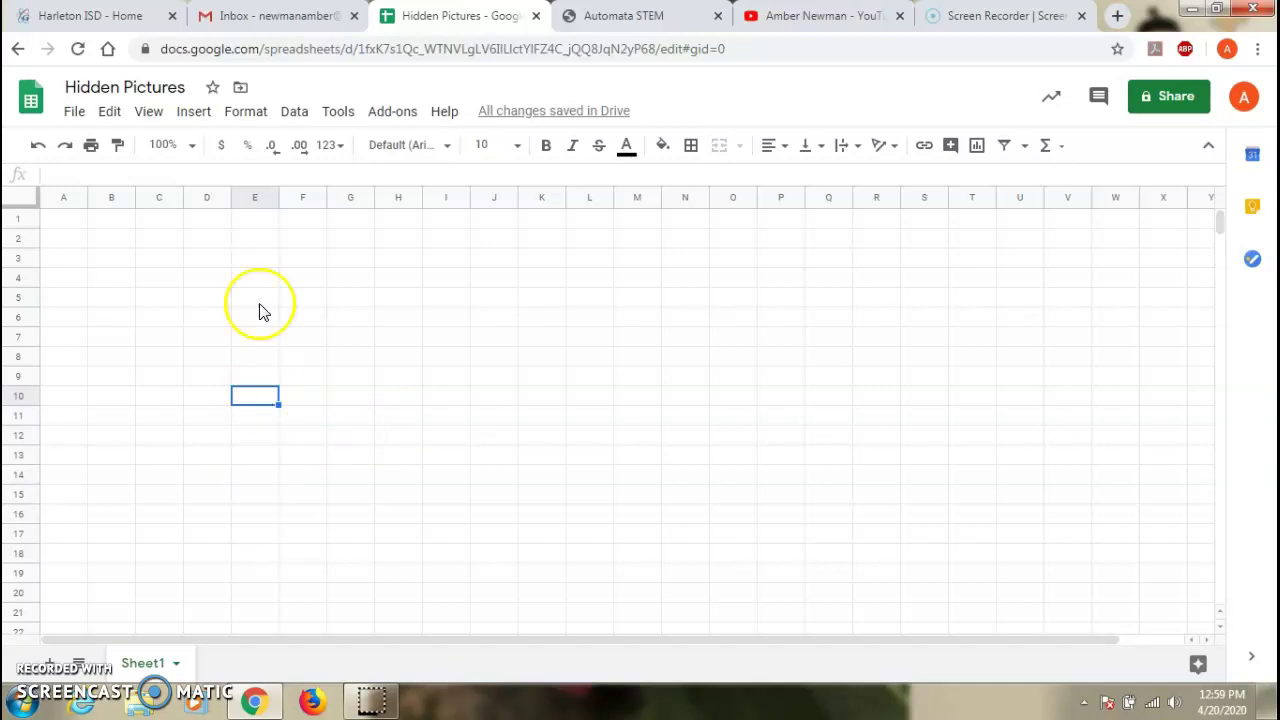
click(255, 403)
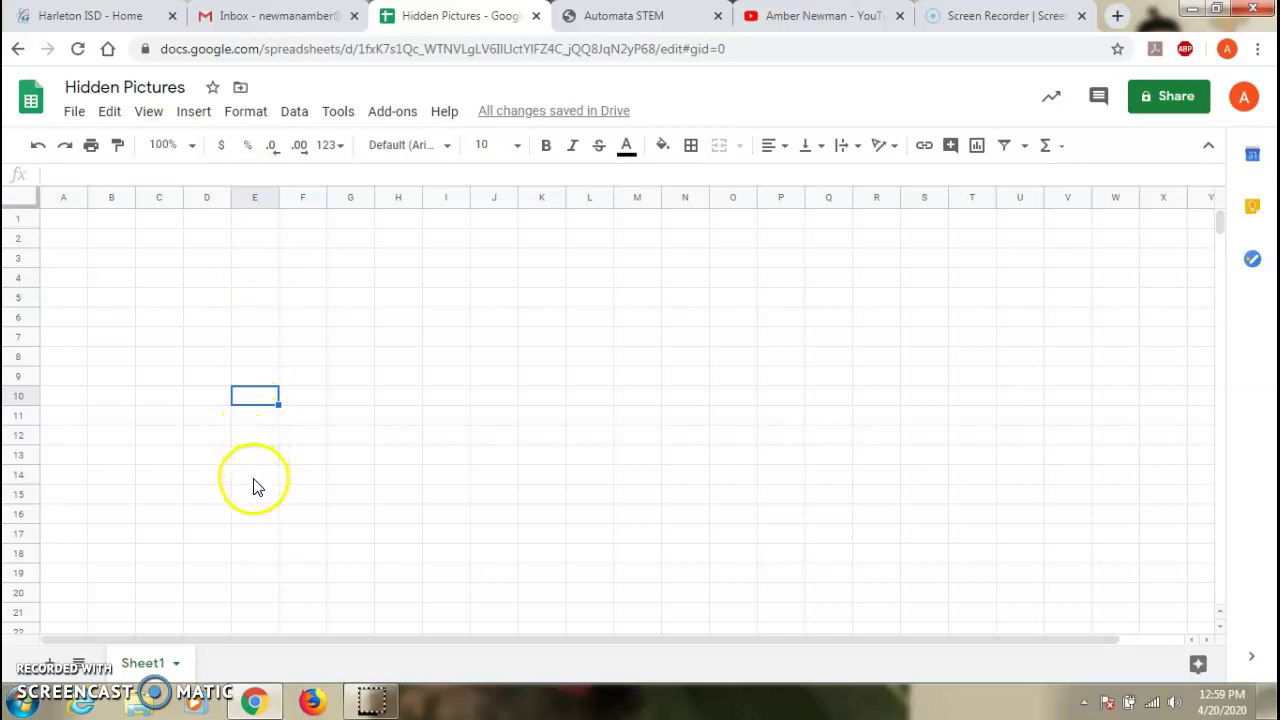
drag(254, 484, 254, 484)
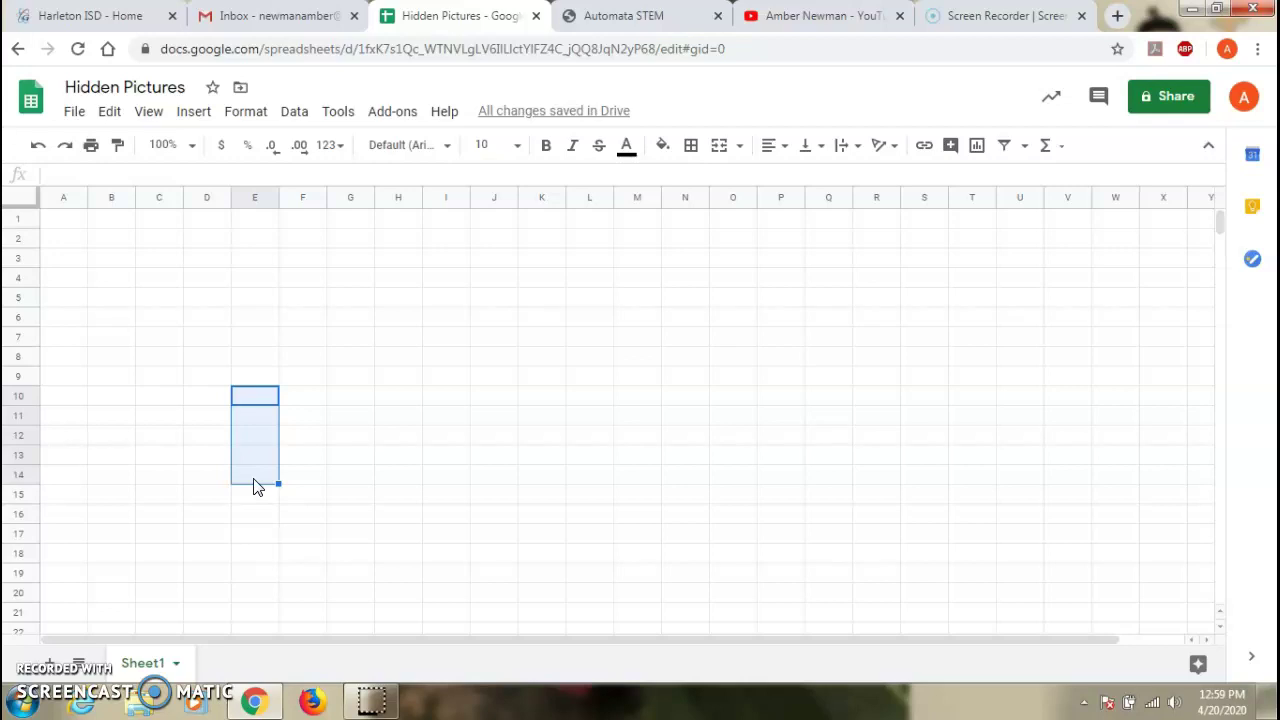
click(428, 456)
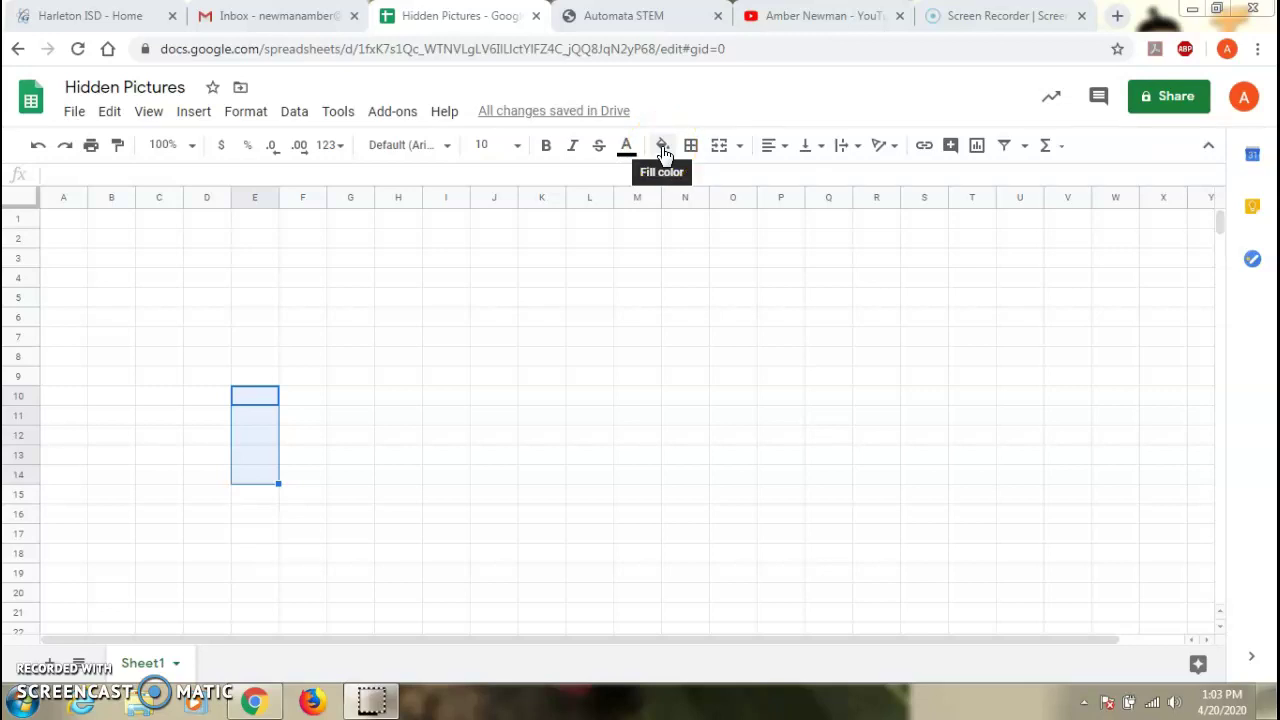
click(662, 148)
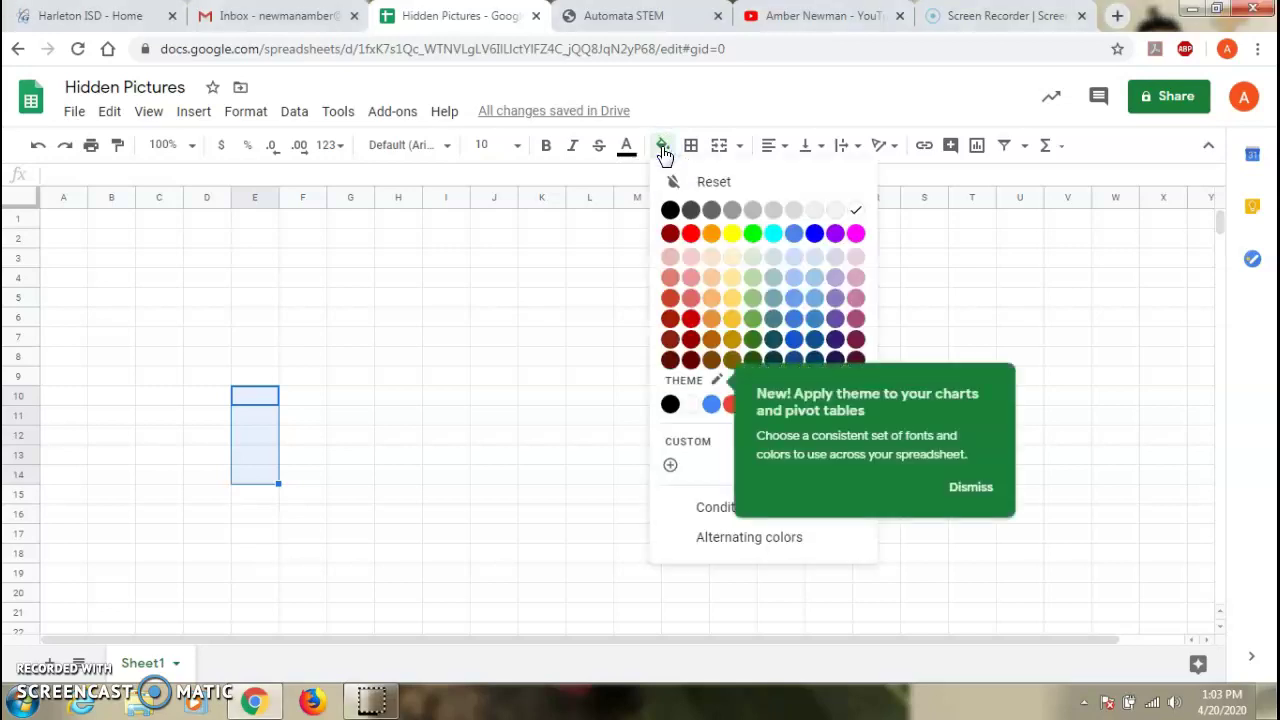
click(691, 235)
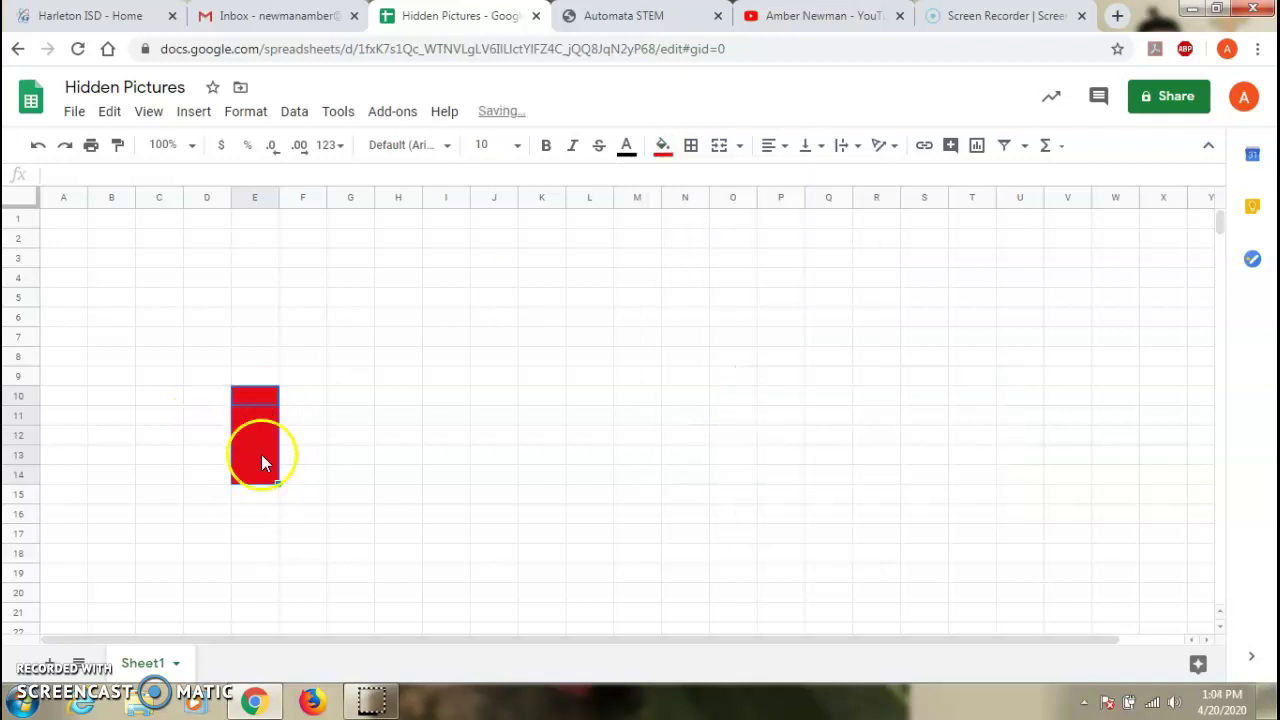
- Fill cells F9 to F15 with red, dismissing the tip about chart and pivot table themes
click(296, 379)
drag(296, 379, 306, 500)
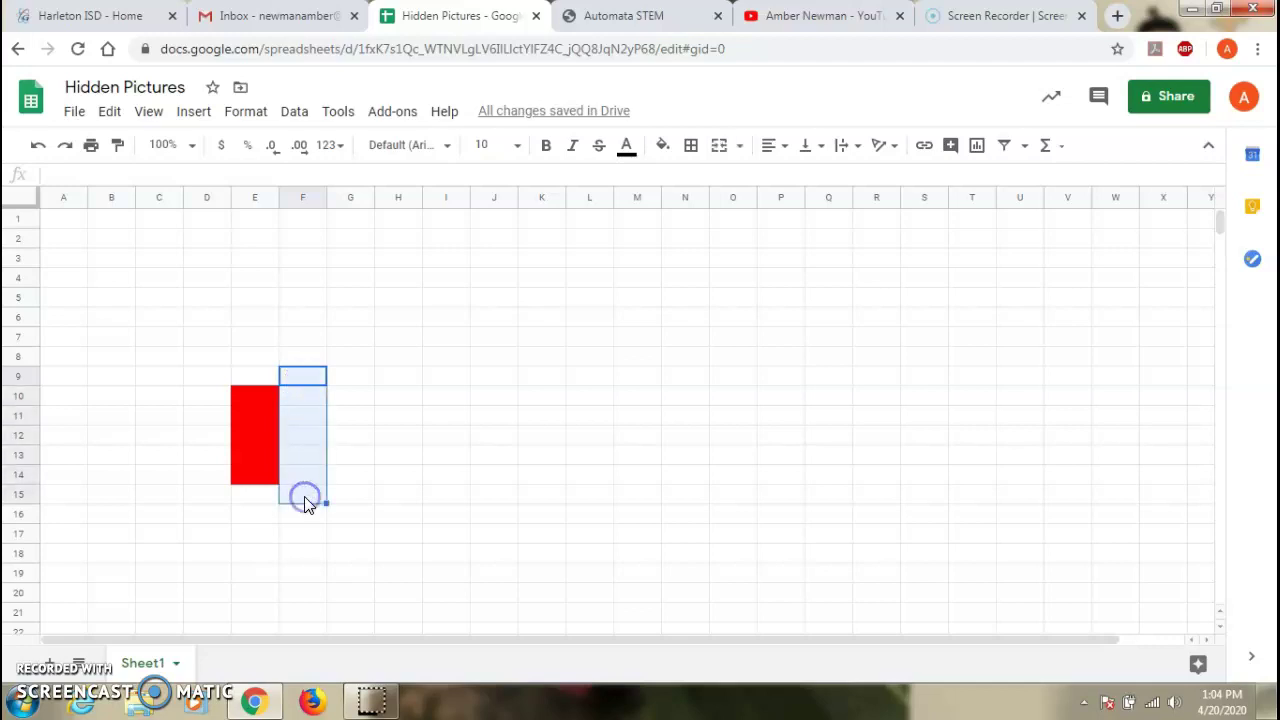
click(300, 375)
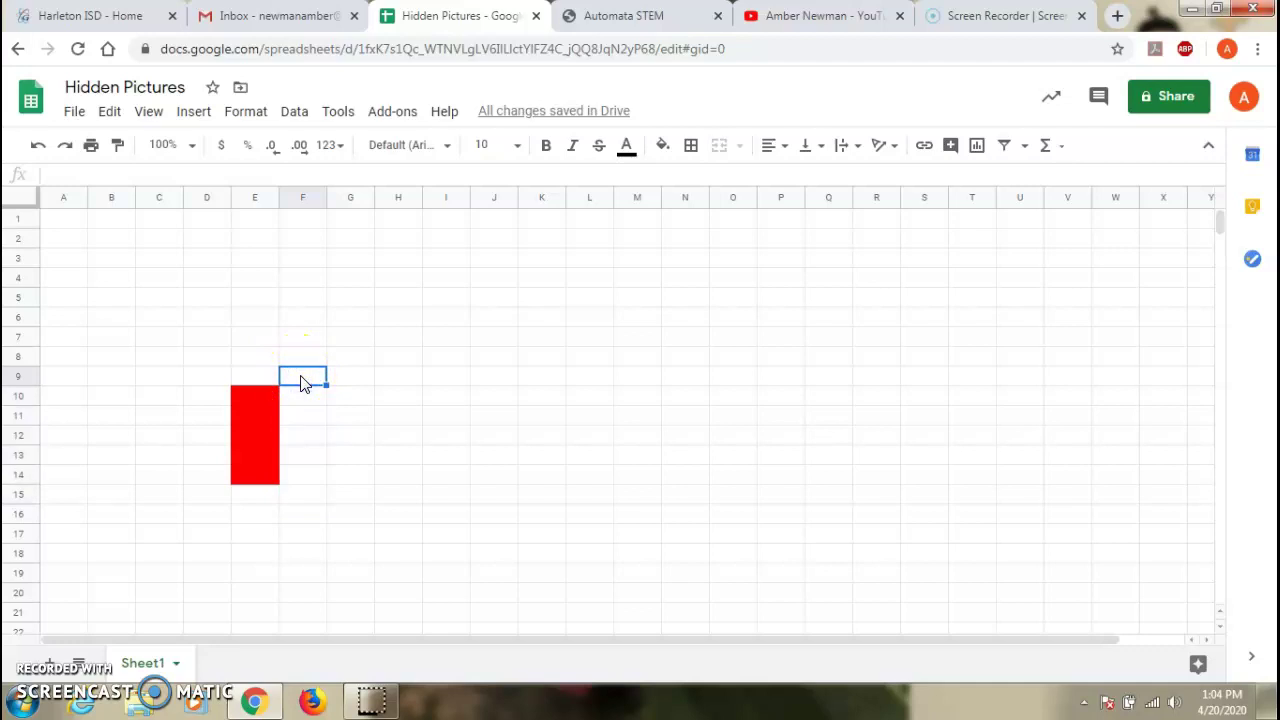
shift+click(305, 507)
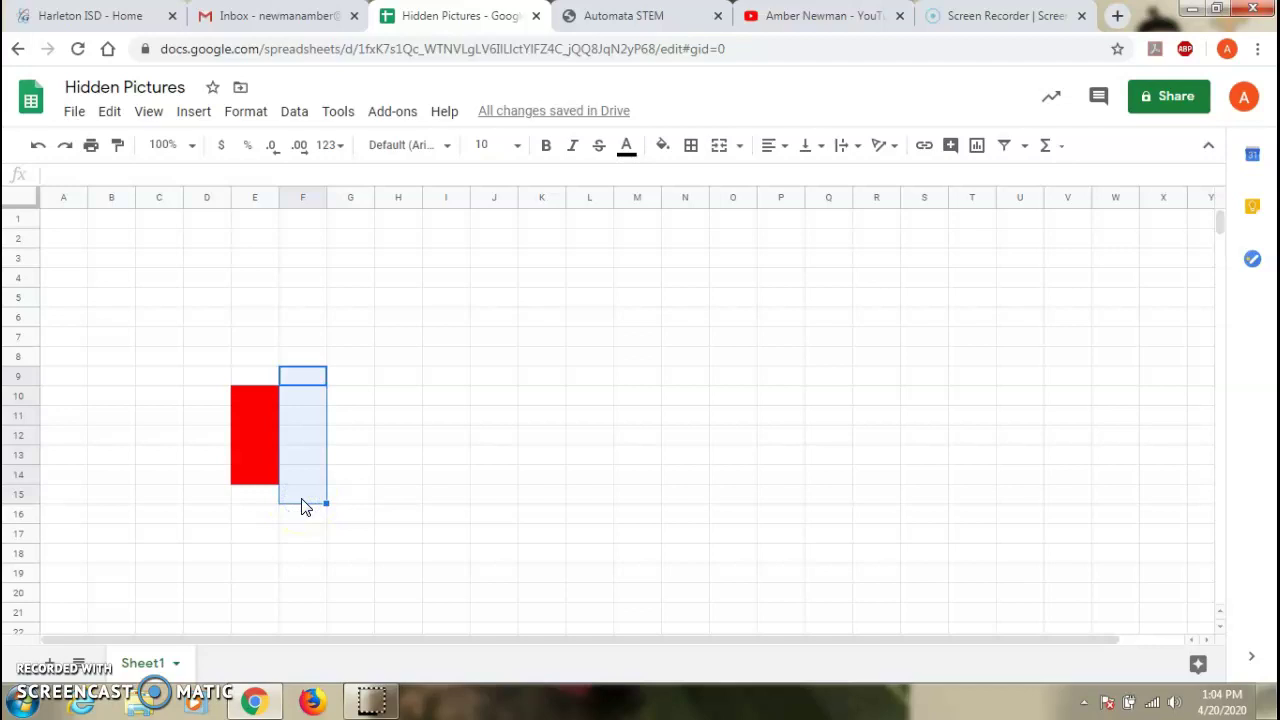
click(662, 147)
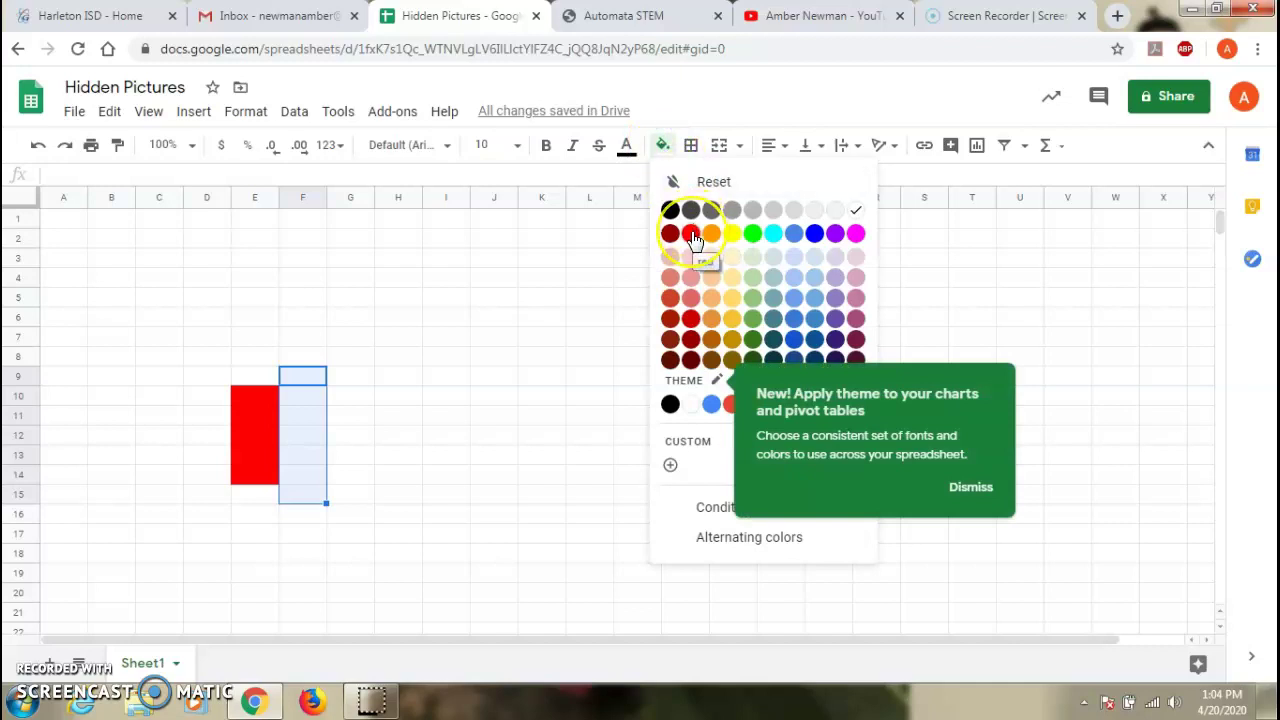
click(978, 490)
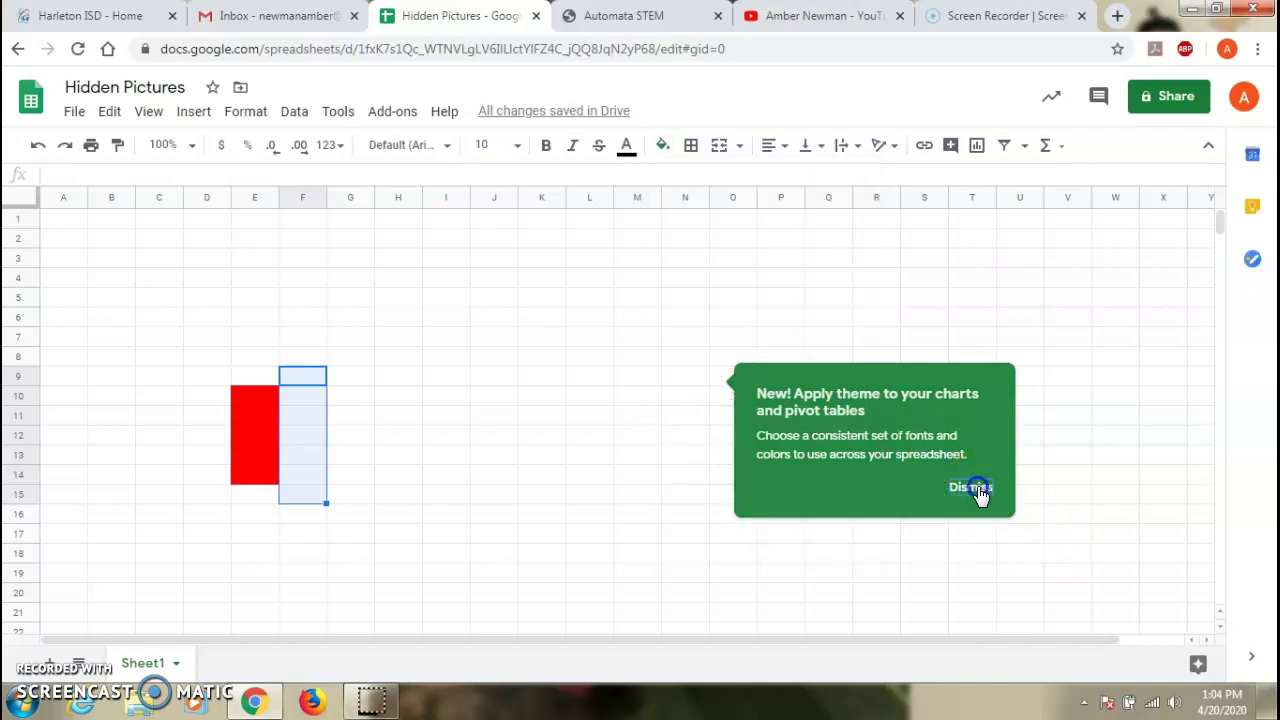
click(665, 147)
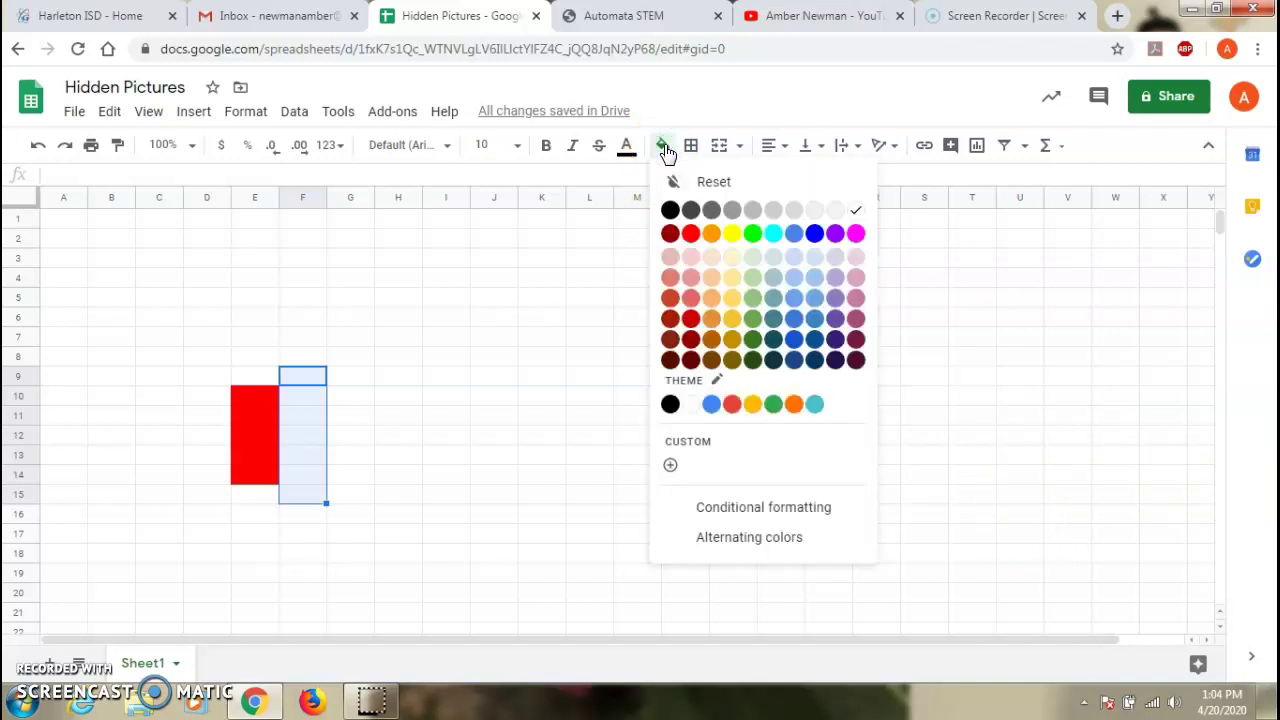
click(691, 233)
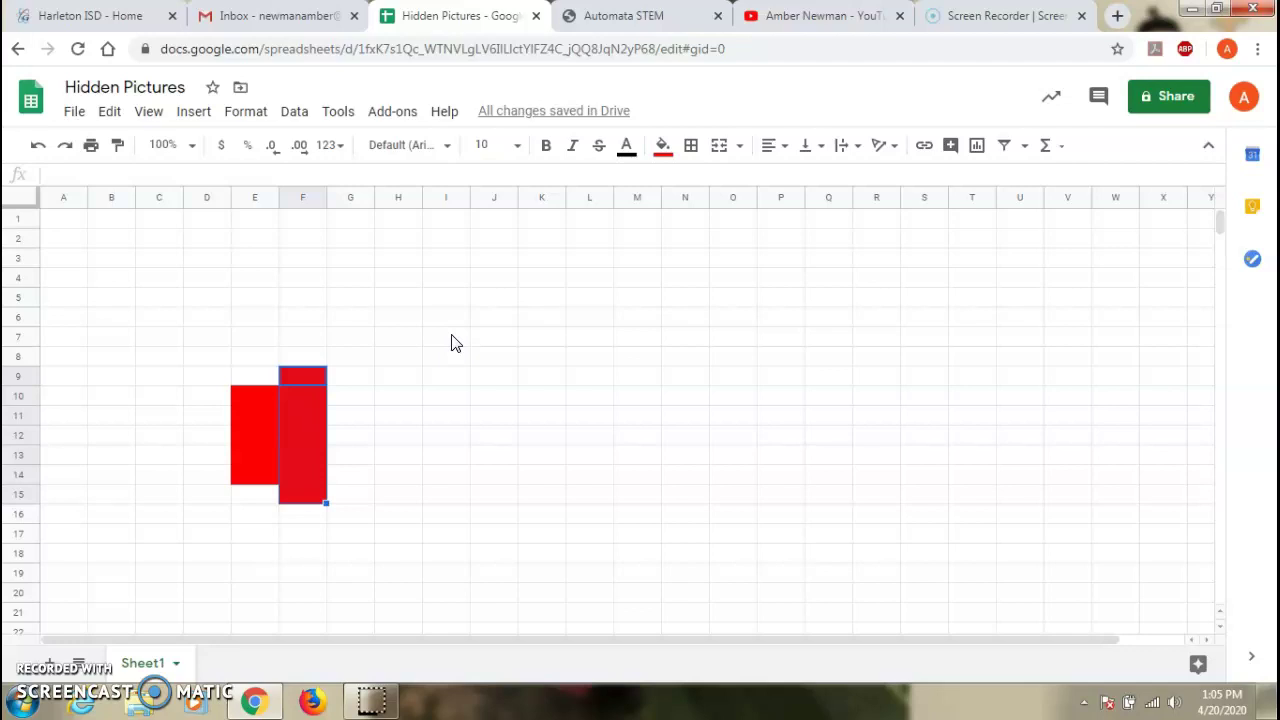
- Close the spreadsheet and find the saved Hidden Pictures file in Google Drive via Gmail, ending on the Harleton ISD home page
click(535, 16)
click(288, 18)
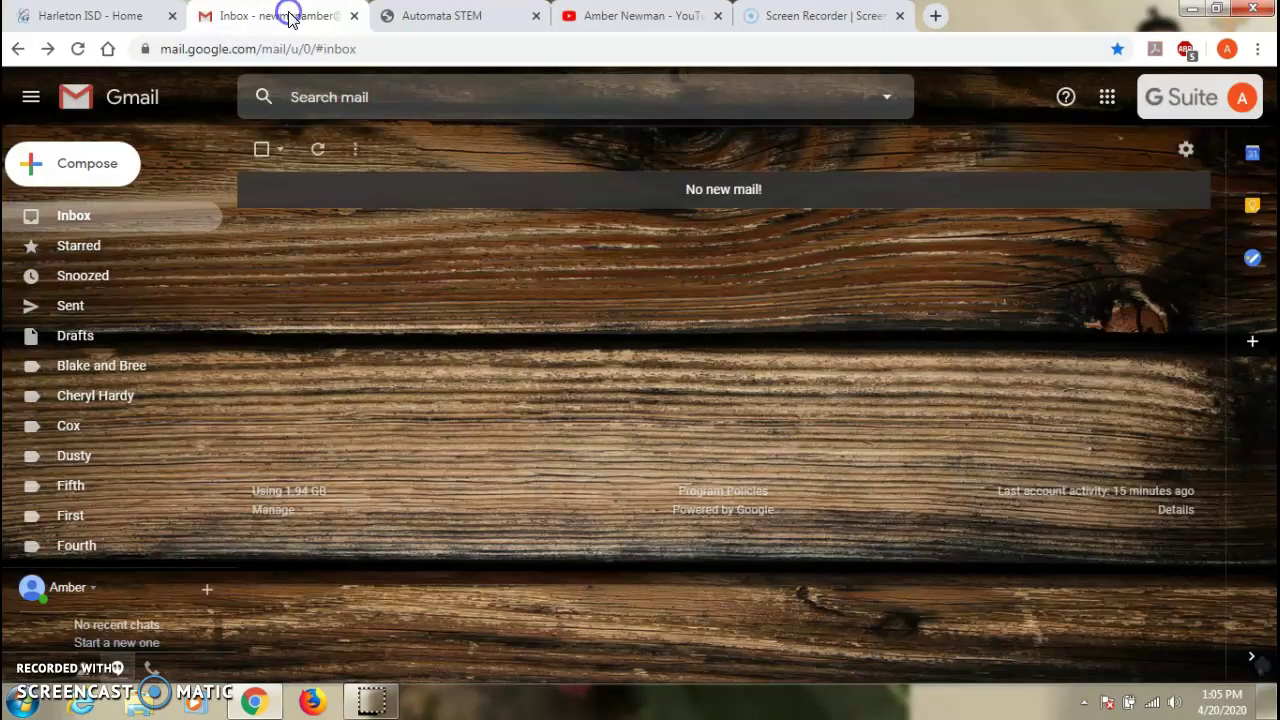
click(1109, 103)
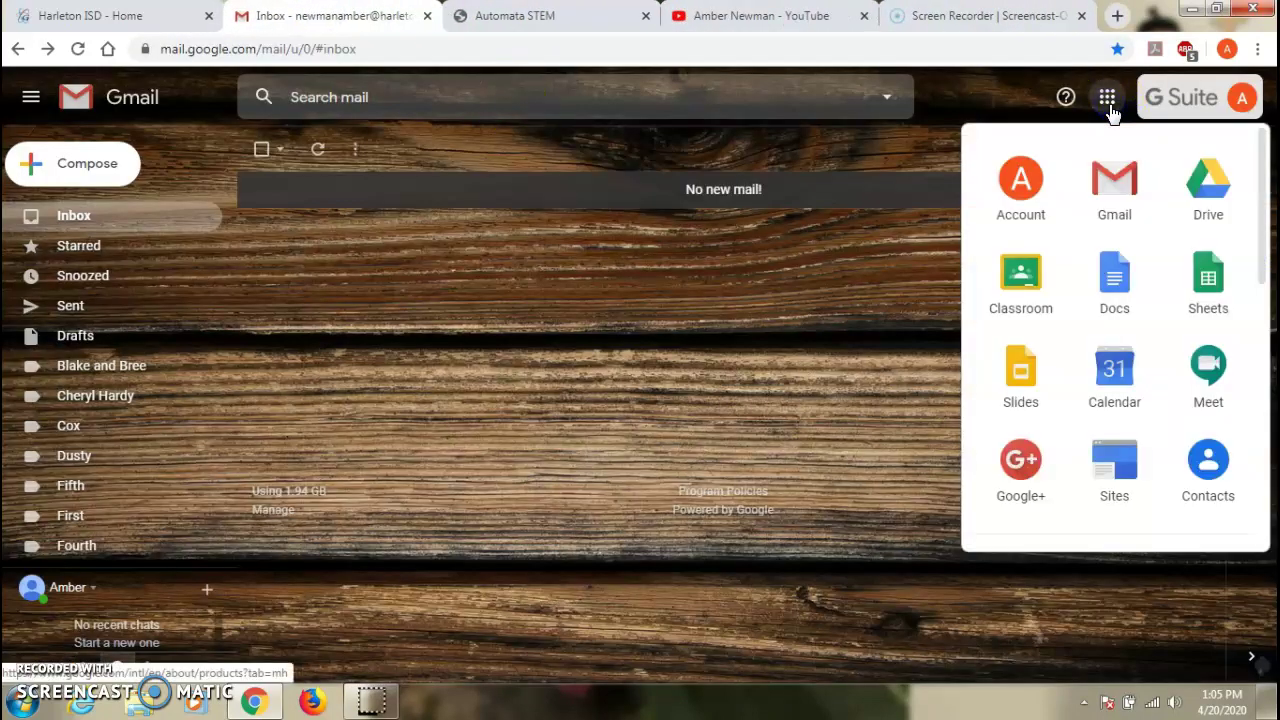
click(1217, 198)
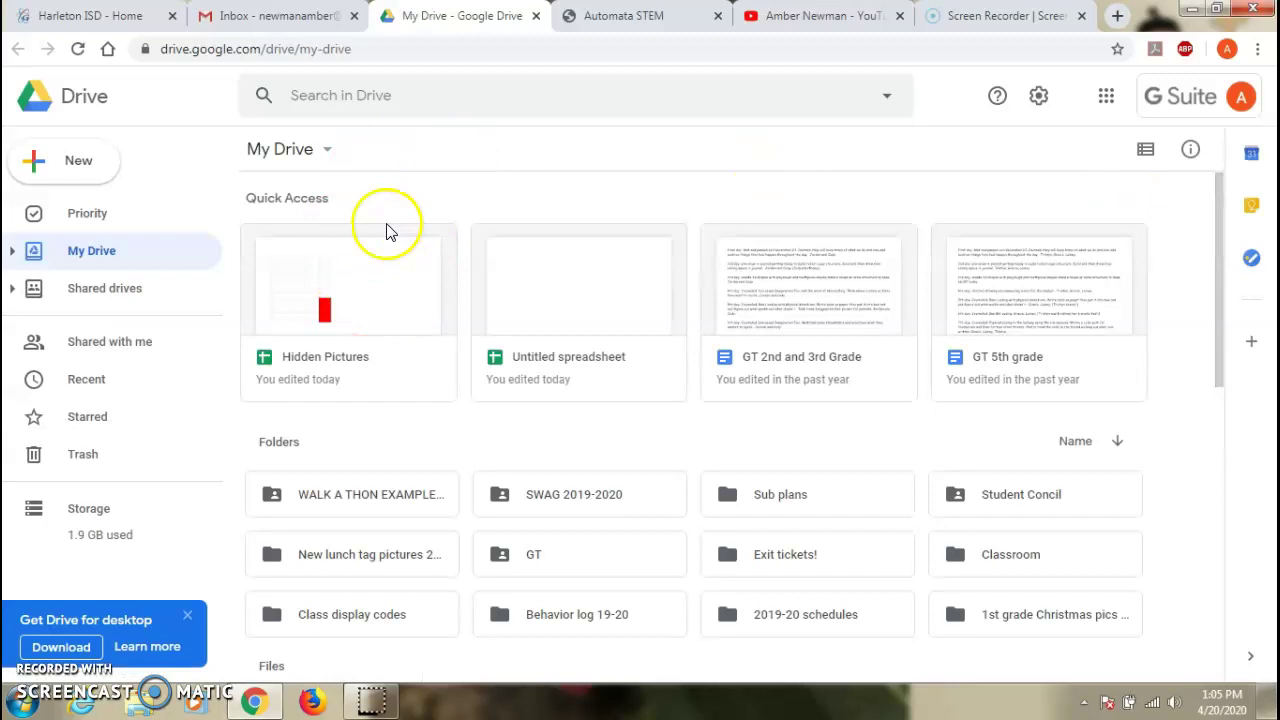
click(864, 310)
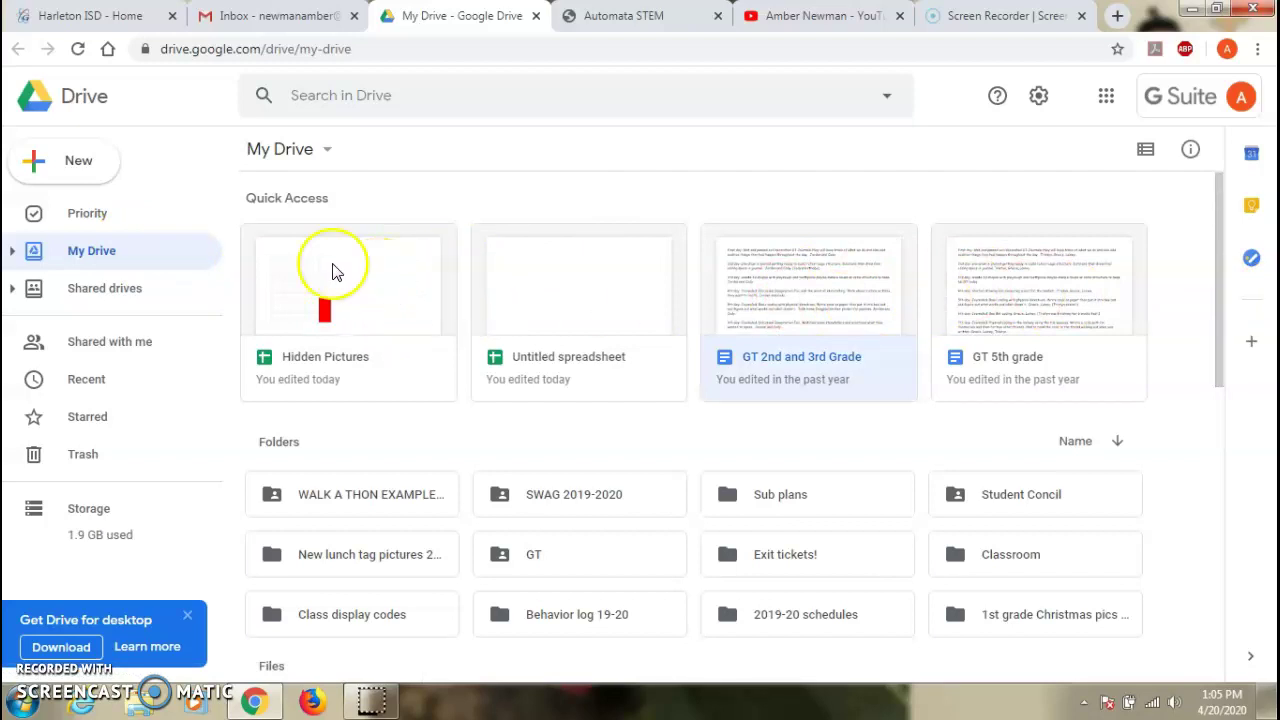
click(90, 15)
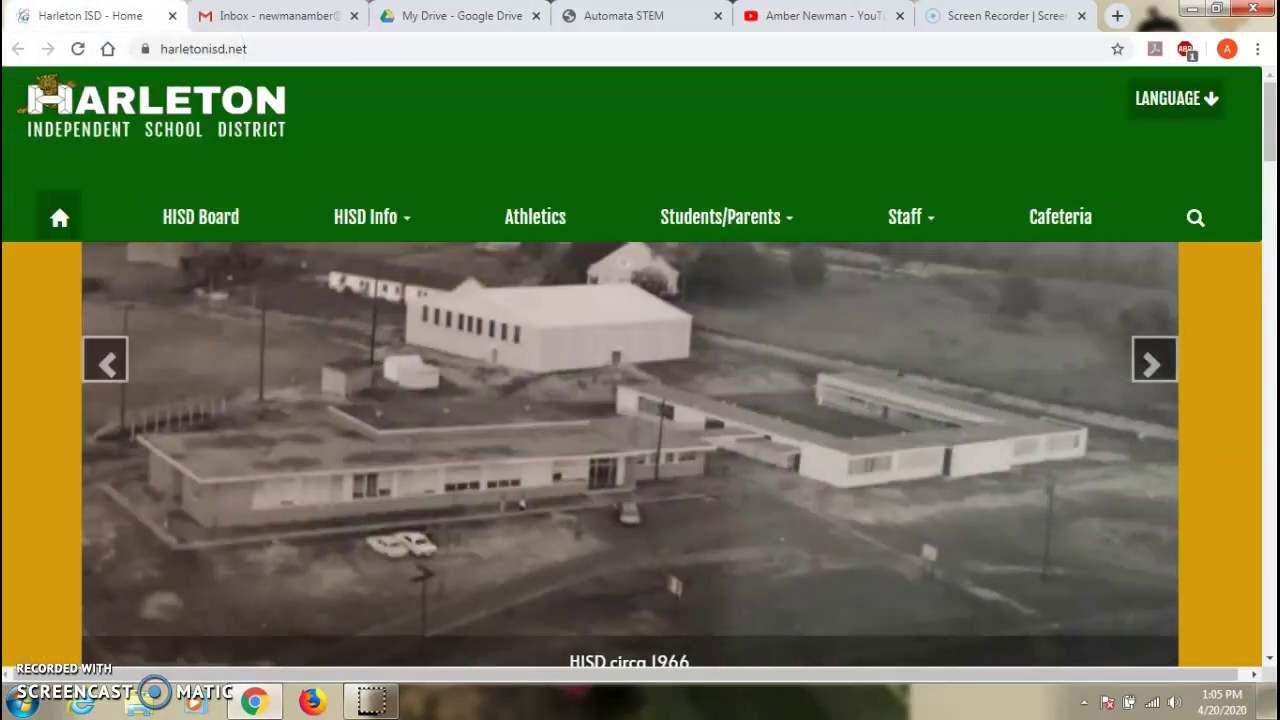